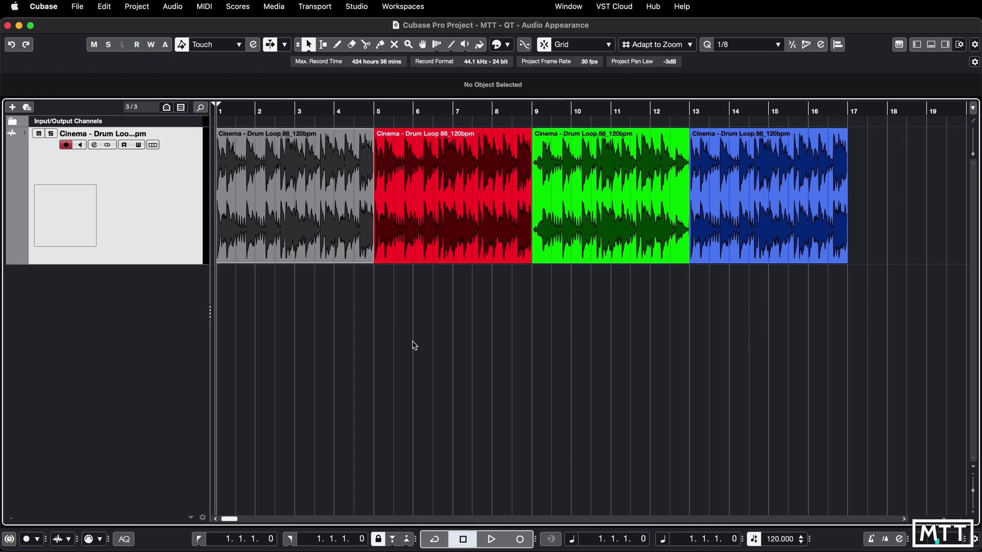
Open Preferences on the Event Display > Audio page and move the window beside the drum-loop events.
left_click(49, 7)
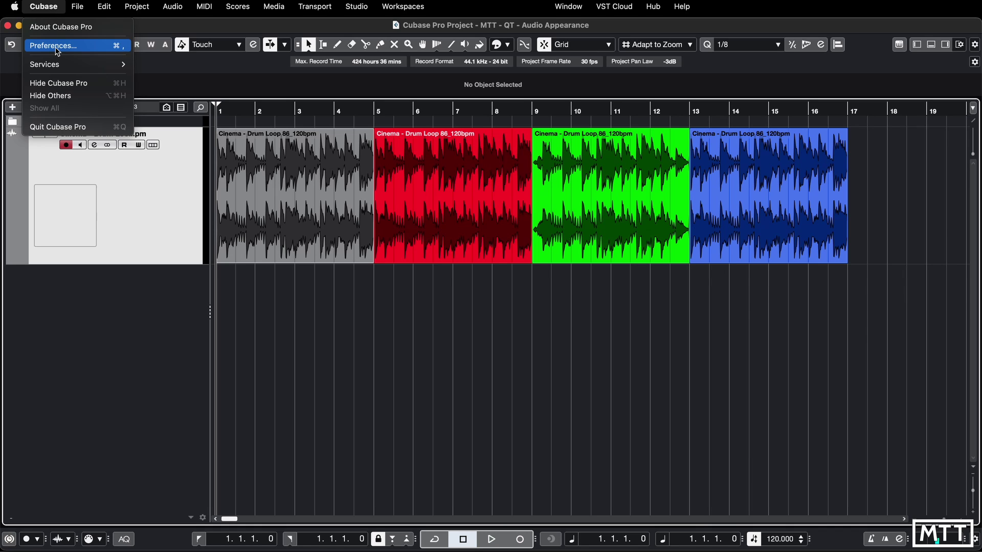
mouse_move(105, 9)
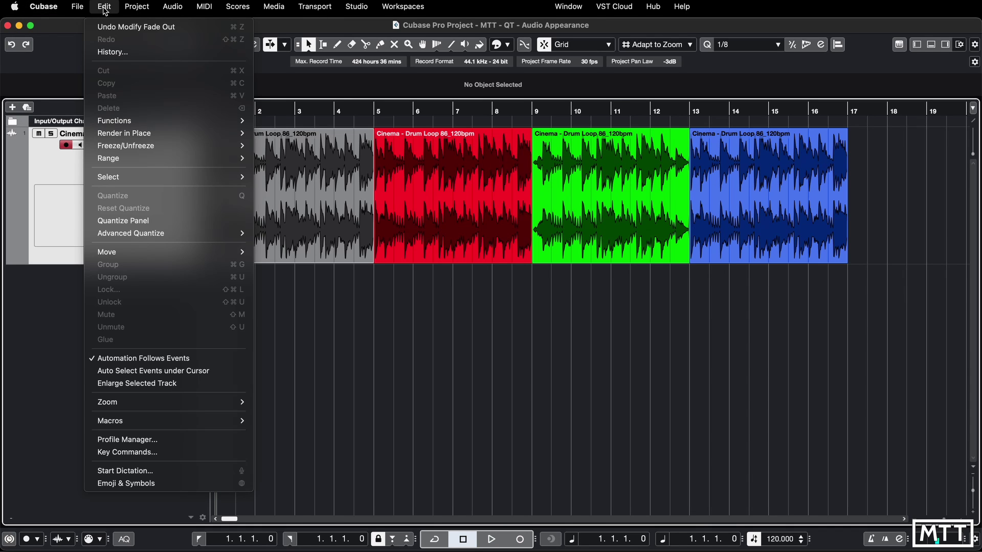
mouse_move(43, 7)
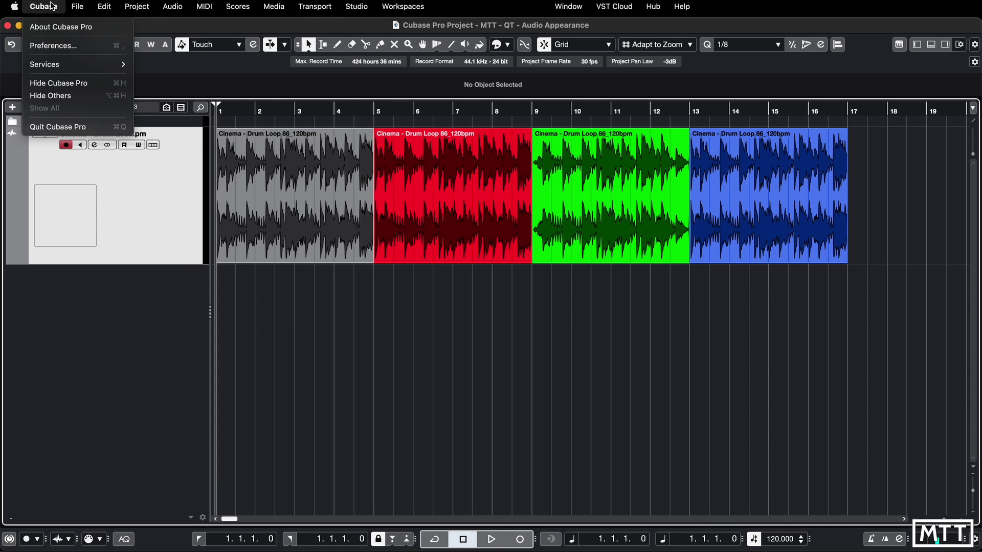
left_click(57, 46)
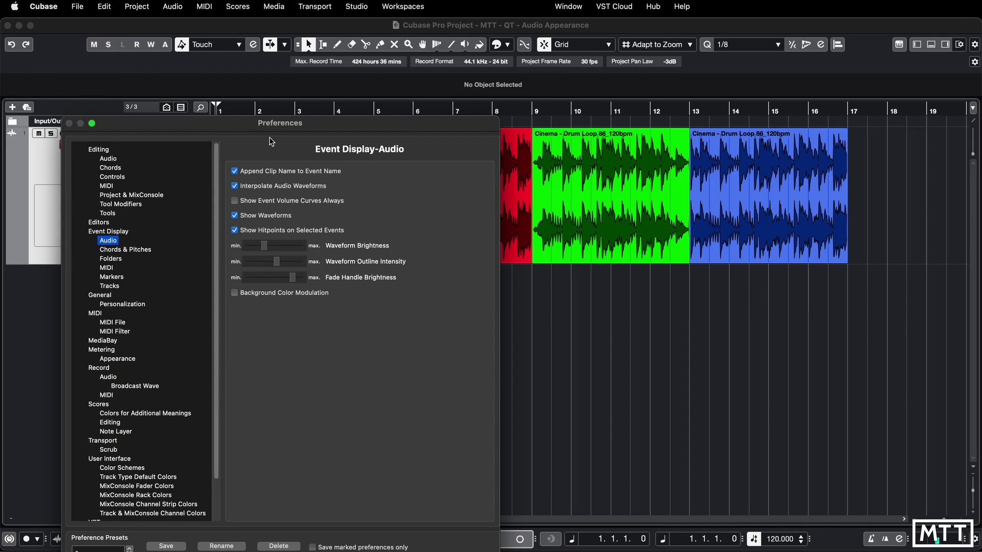
left_click_drag(295, 131, 353, 83)
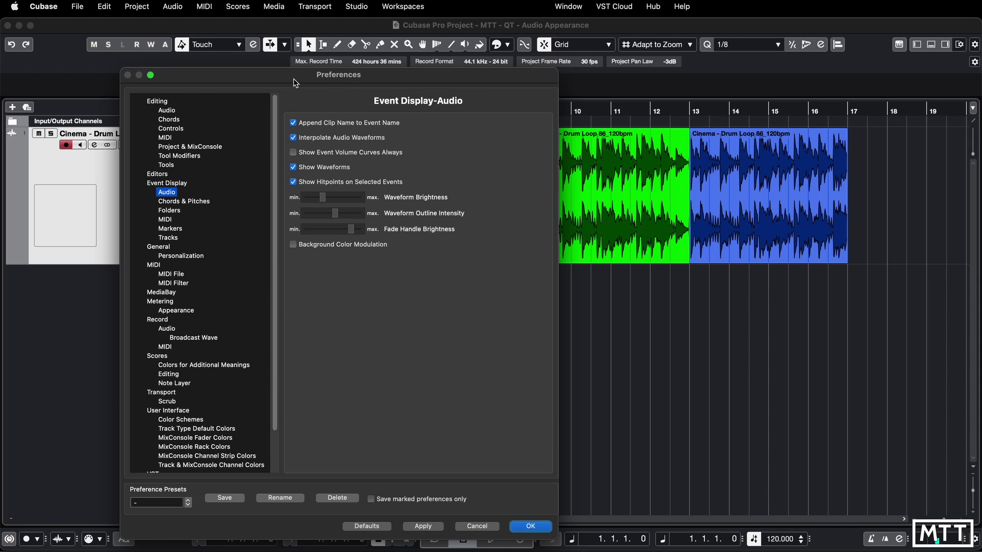
left_click_drag(295, 83, 200, 70)
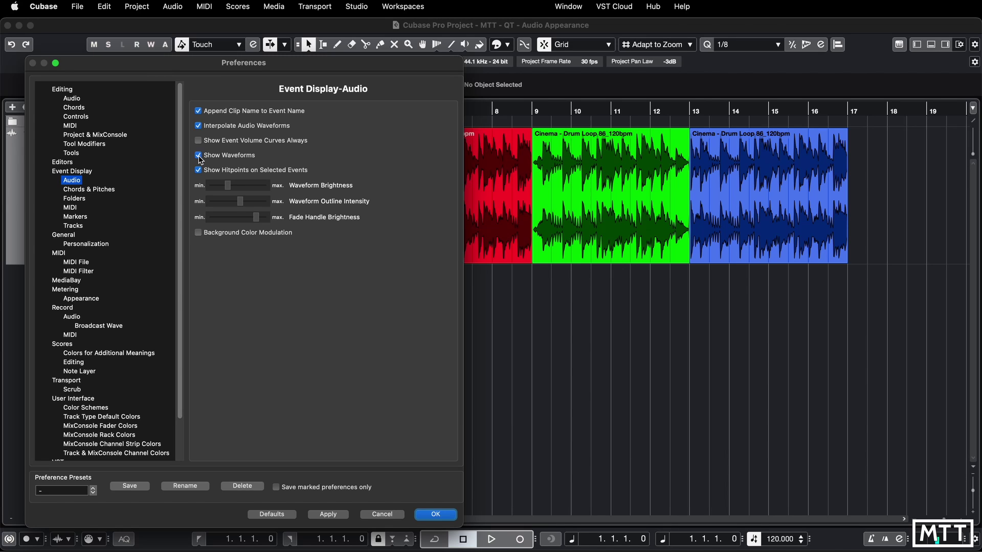
left_click(199, 156)
left_click(321, 515)
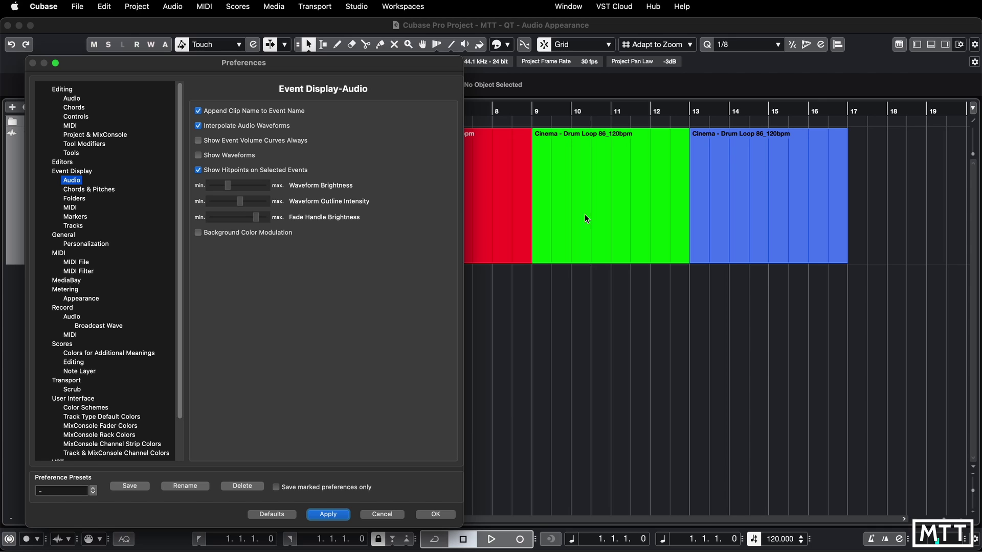
left_click(199, 156)
left_click(329, 515)
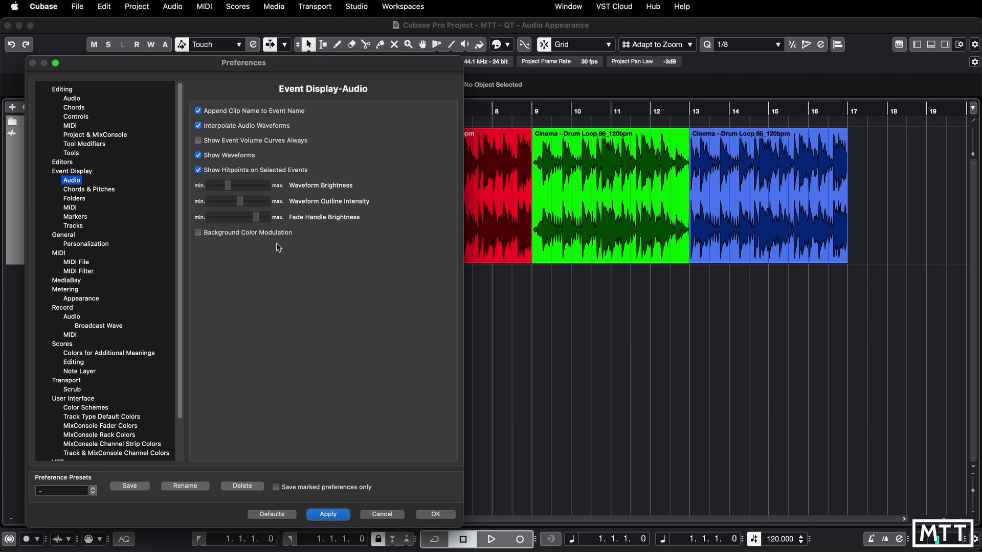
Enable Background Color Modulation, then switch Show Waveforms off and back on, applying each change.
left_click(198, 232)
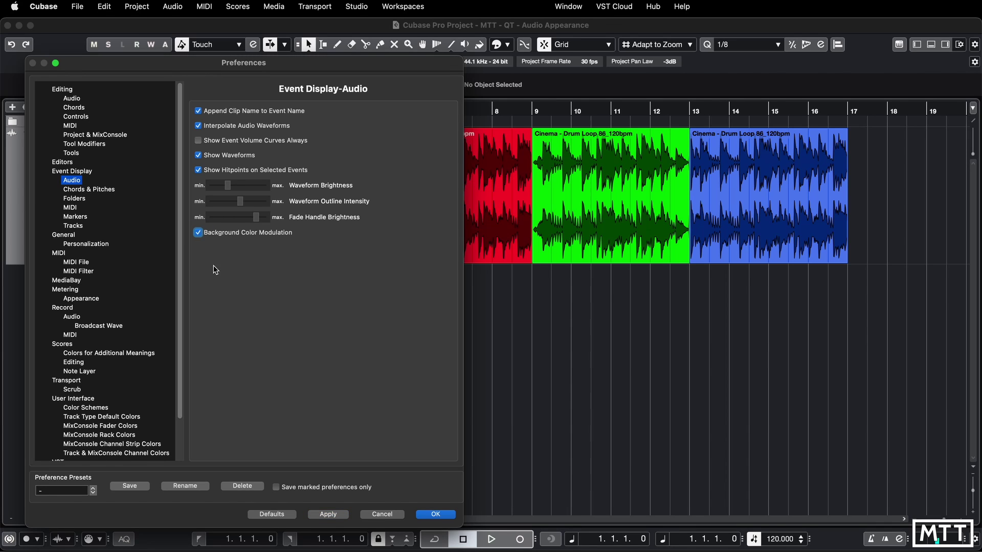
left_click(328, 514)
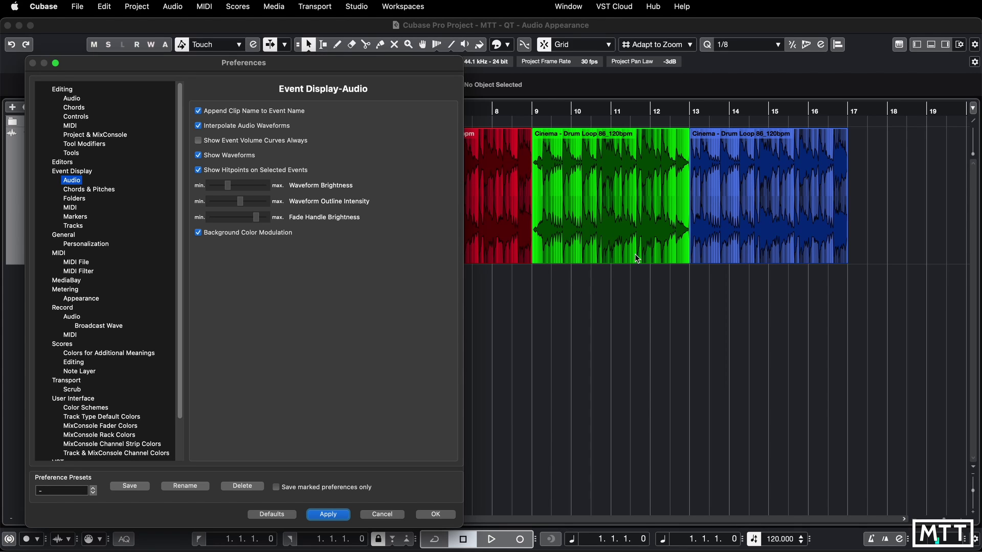
left_click(224, 159)
left_click(330, 517)
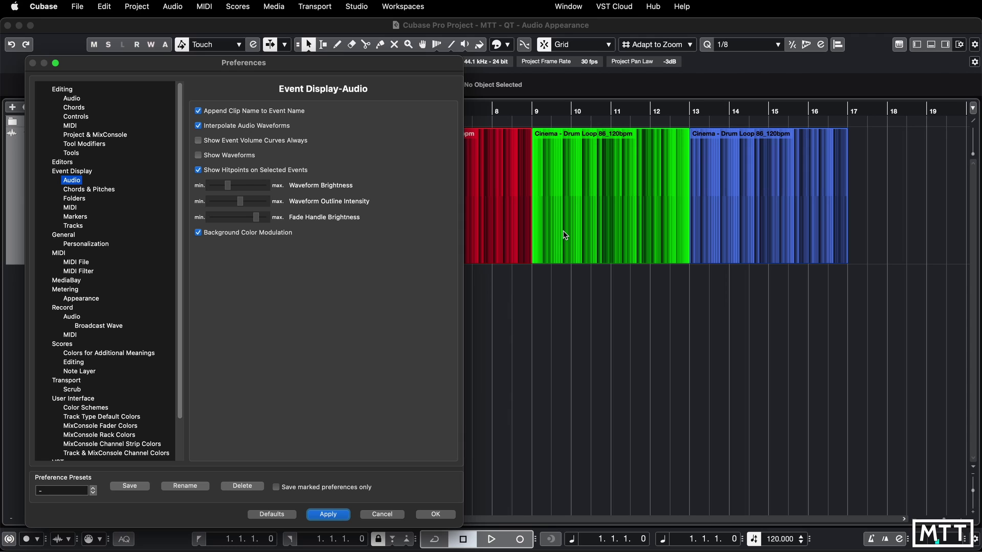
left_click(198, 155)
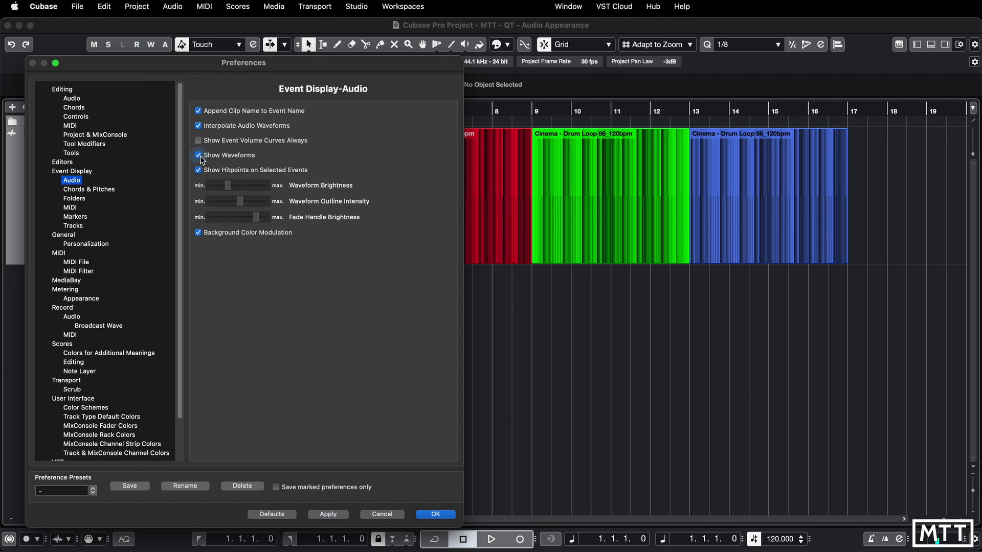
left_click(328, 514)
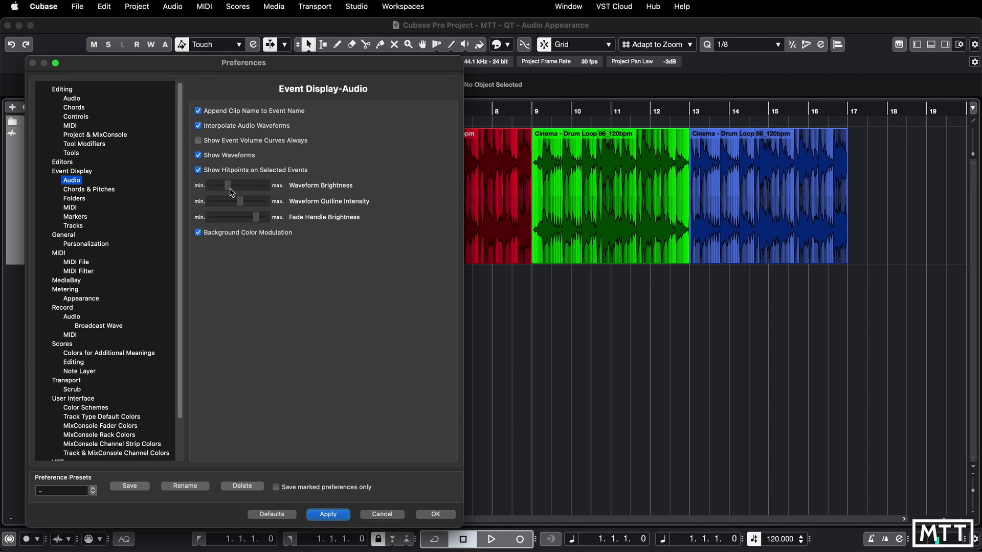
Set Waveform Brightness to minimum and switch off Background Color Modulation, applying both changes.
left_click_drag(228, 190, 208, 187)
left_click(327, 516)
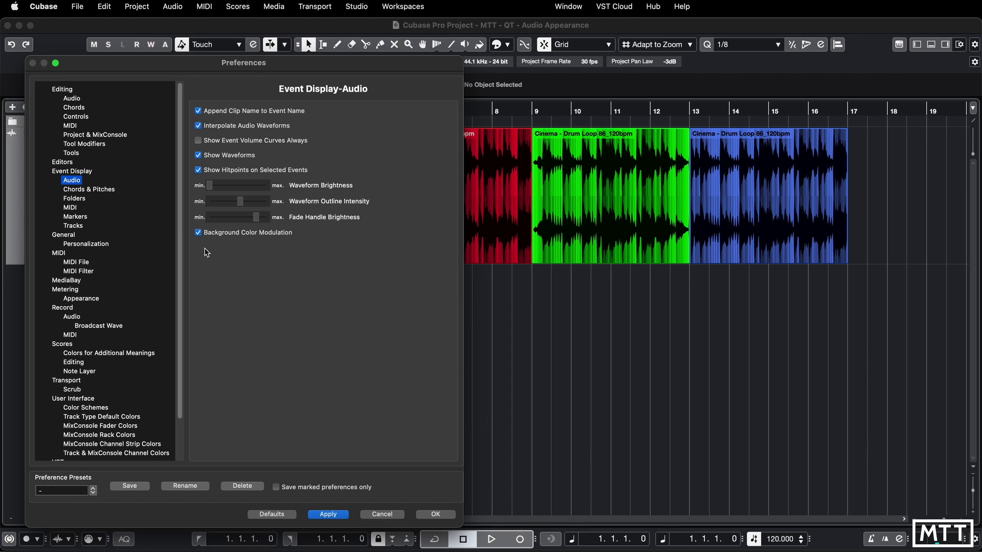
left_click(198, 233)
left_click(328, 515)
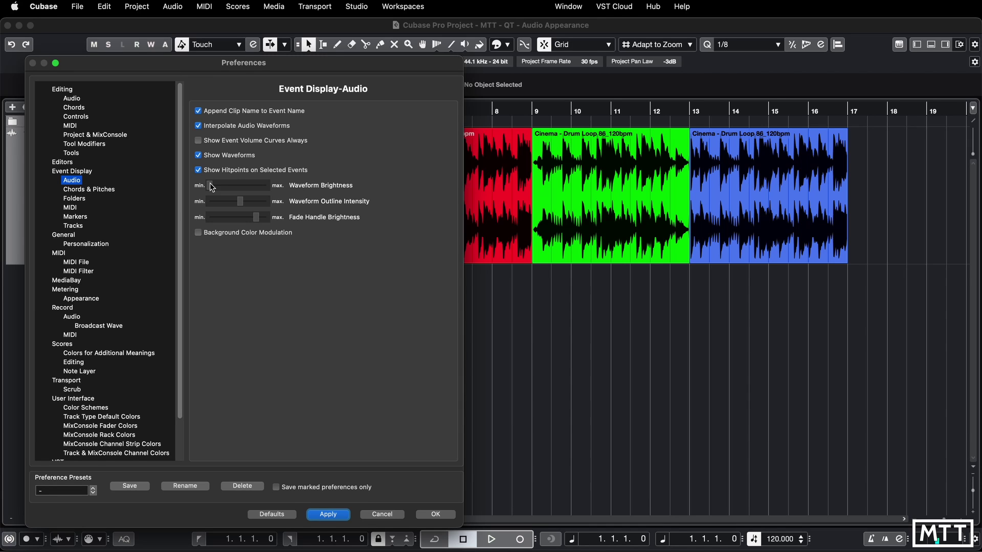
Raise Waveform Brightness to maximum, then settle it at a middle level and apply.
left_click_drag(210, 185, 276, 188)
left_click(329, 515)
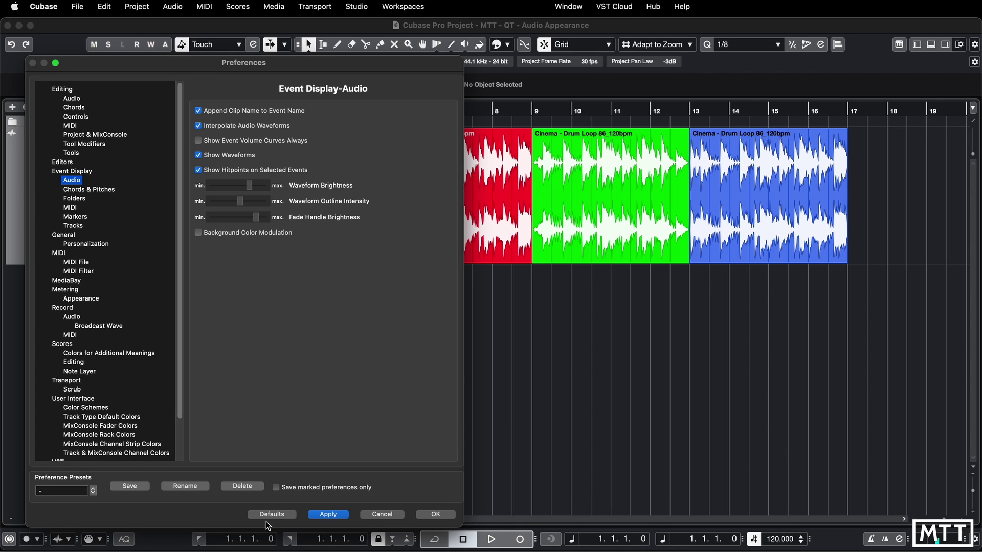
left_click(328, 515)
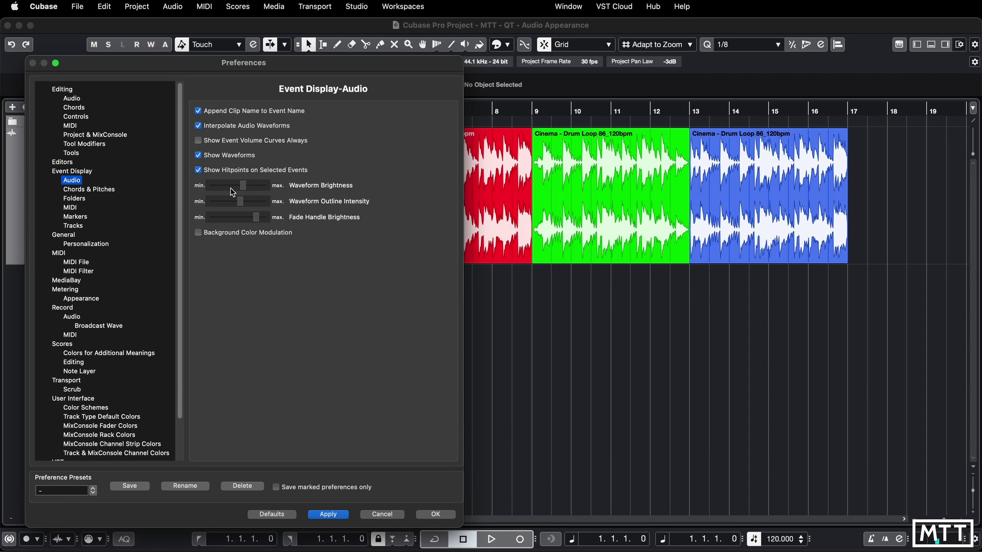
left_click(328, 515)
mouse_move(236, 192)
left_mouse_down()
mouse_move(214, 190)
mouse_move(268, 189)
mouse_move(231, 191)
mouse_move(239, 195)
left_mouse_up()
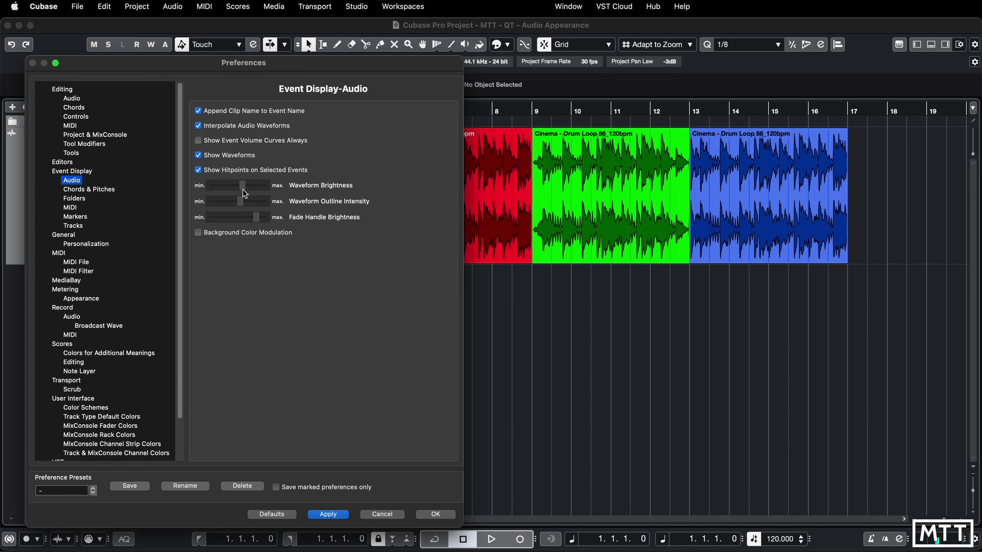
left_click(330, 516)
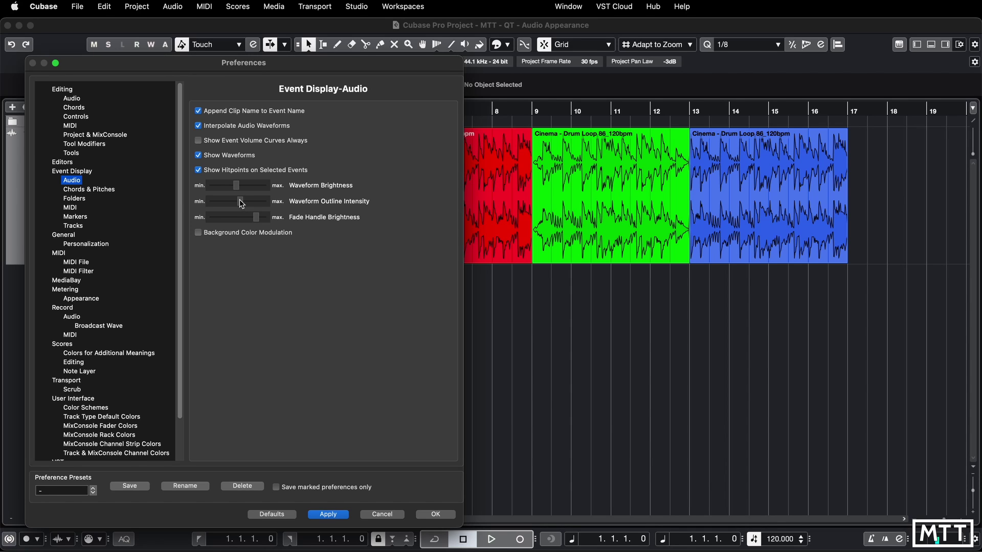
Try Waveform Outline Intensity at maximum and minimum, lower Waveform Brightness slightly, and apply.
left_click_drag(239, 199, 266, 201)
left_click_drag(266, 201, 179, 204)
left_click(331, 514)
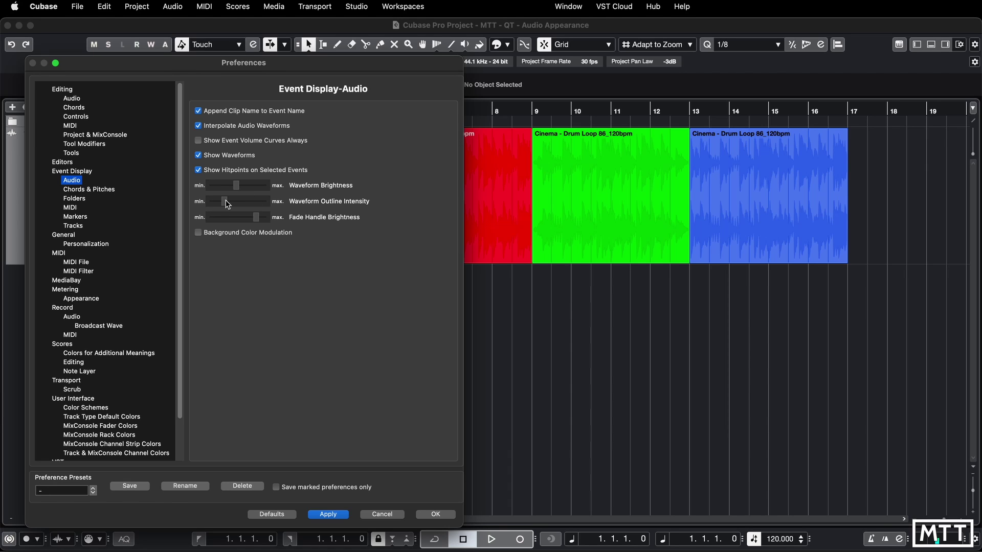
left_click_drag(236, 186, 234, 185)
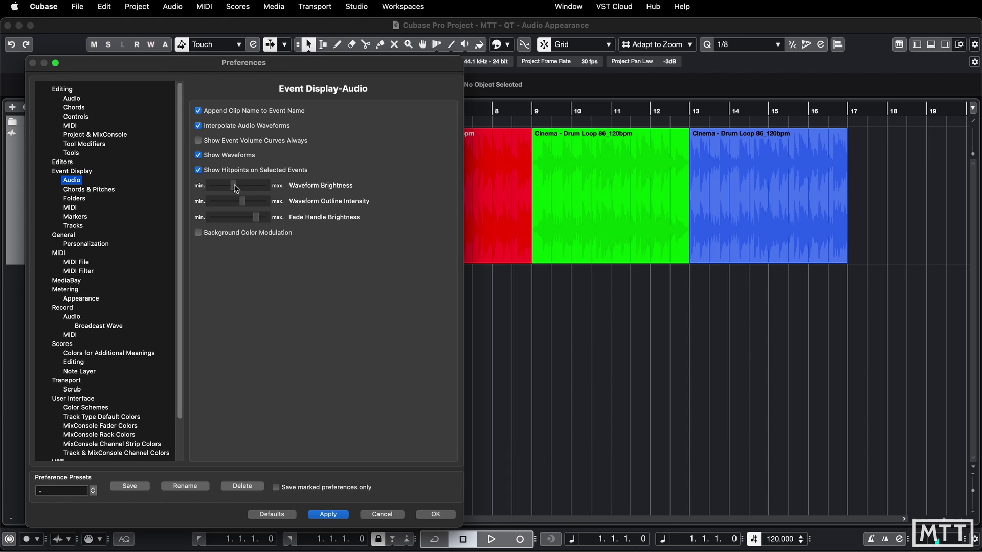
left_click(332, 515)
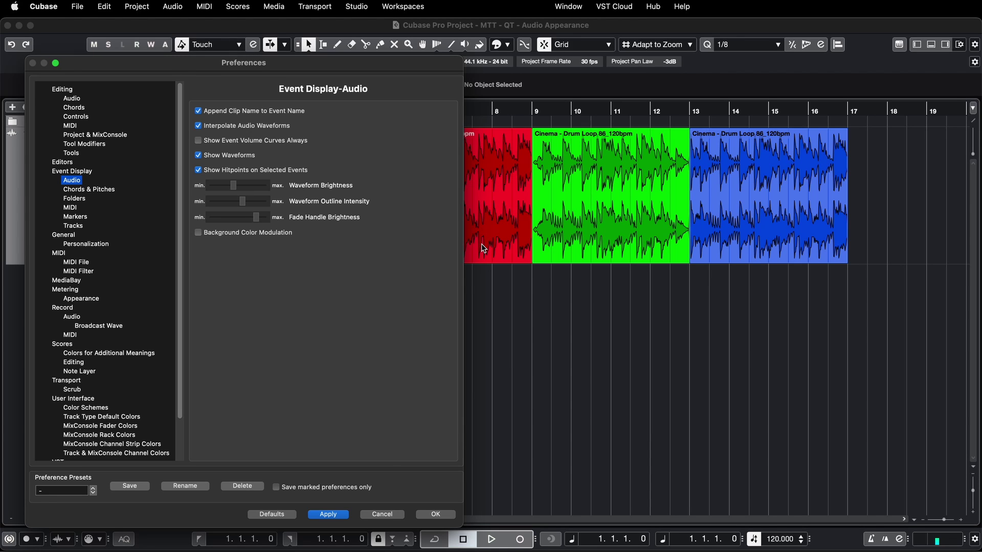
Close Preferences with OK, select the green drum-loop event, and reopen Preferences.
left_click(434, 515)
left_click(584, 223)
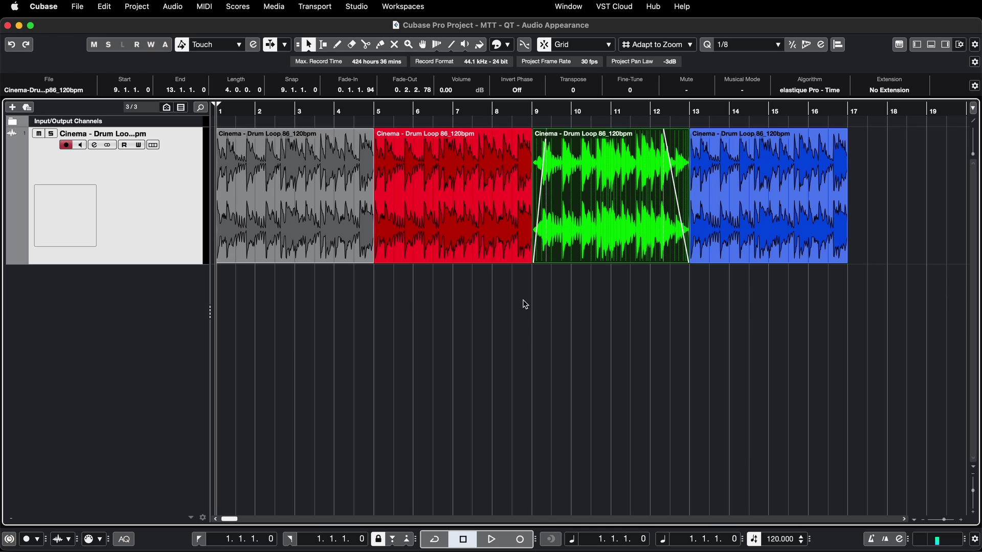
left_click(41, 7)
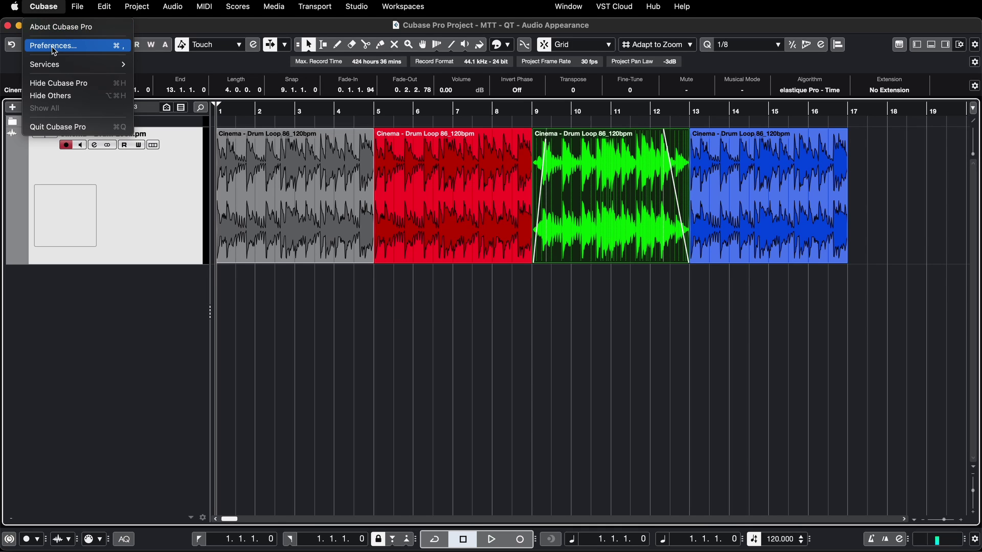
left_click(53, 43)
Try Fade Handle Brightness at maximum, minimum and middle, then apply it near maximum.
left_click_drag(256, 216, 267, 217)
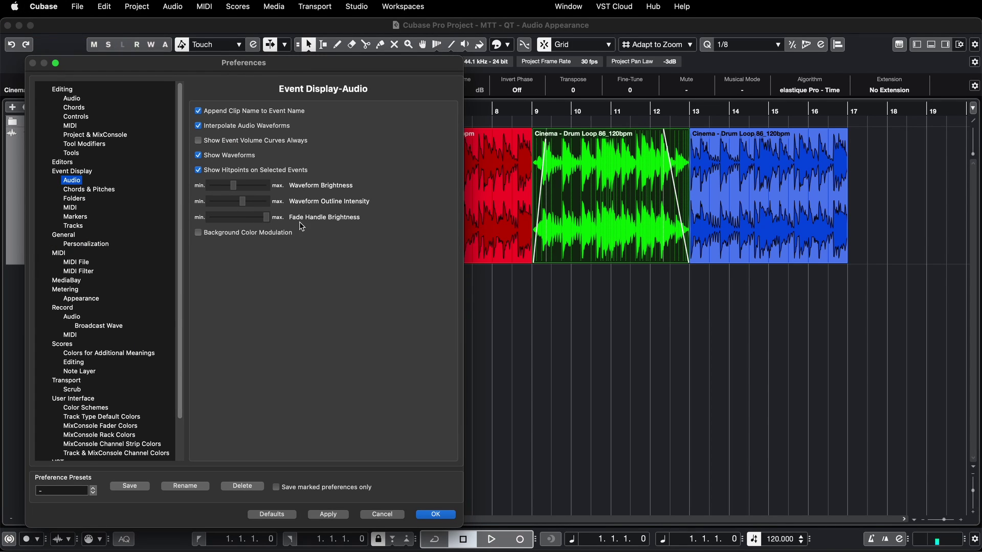
left_click(327, 514)
left_click_drag(267, 217, 193, 217)
left_click(340, 517)
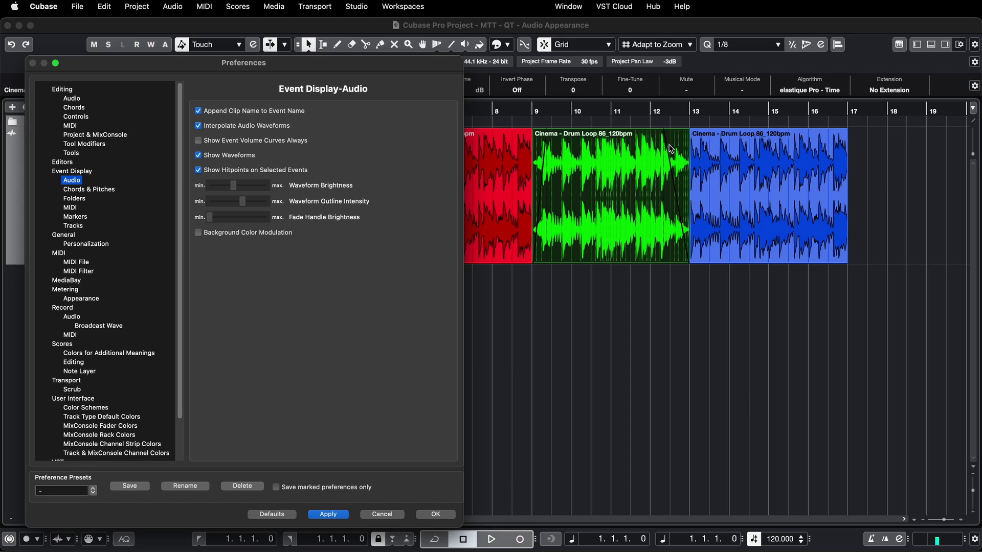
left_click(239, 218)
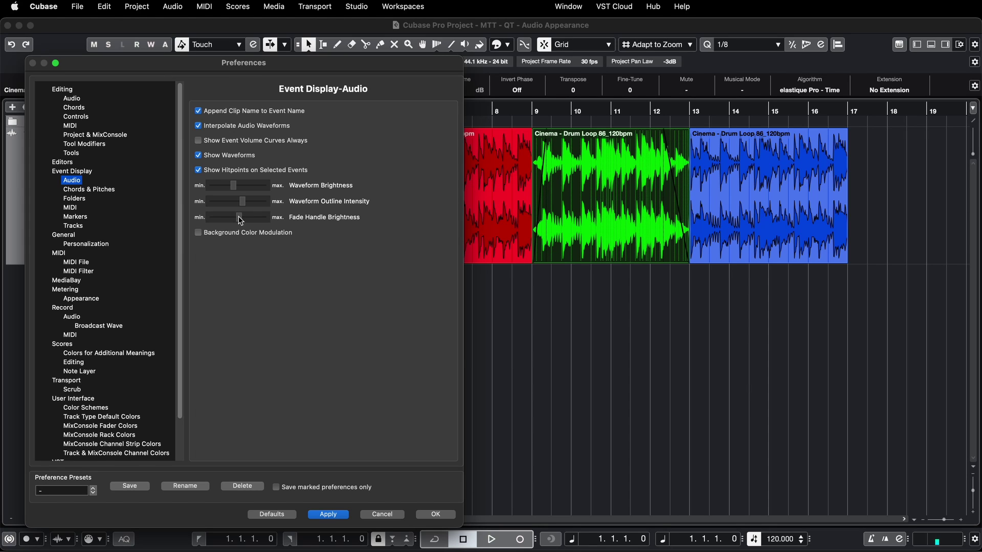
left_click(333, 515)
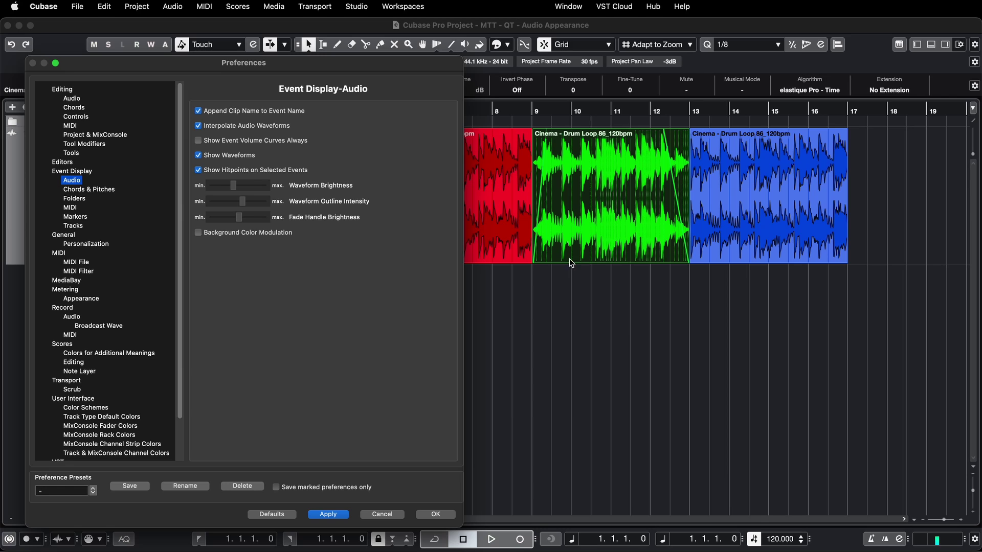
left_click_drag(244, 217, 264, 219)
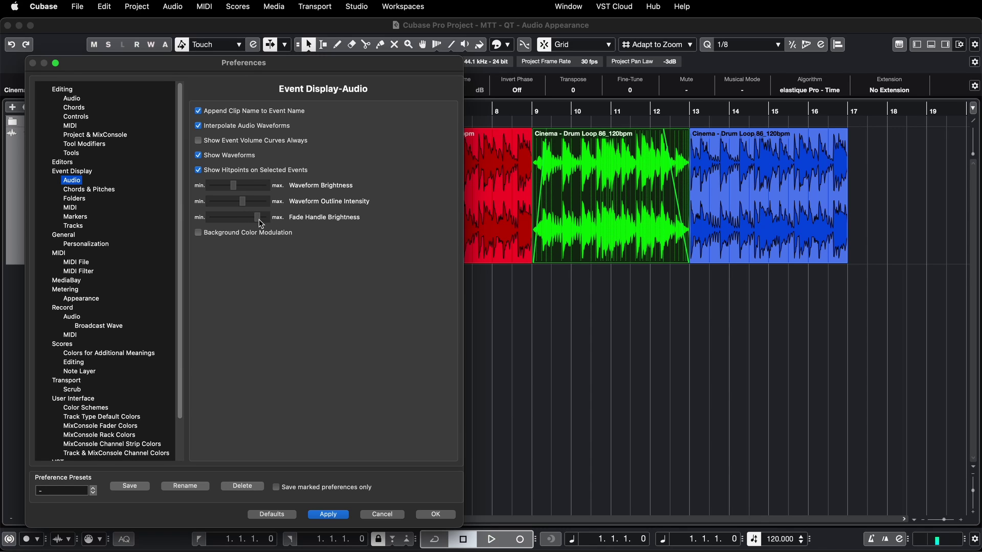
left_click(333, 516)
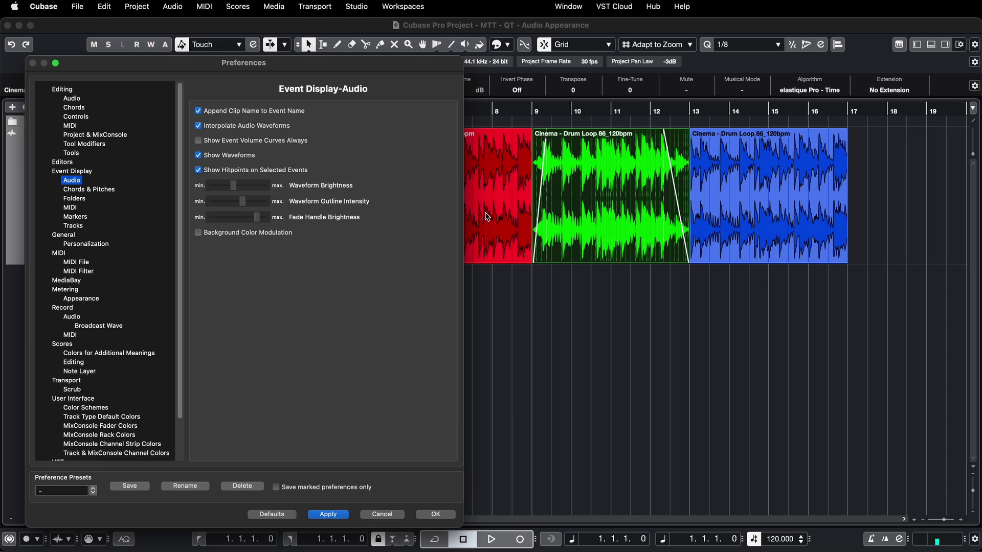